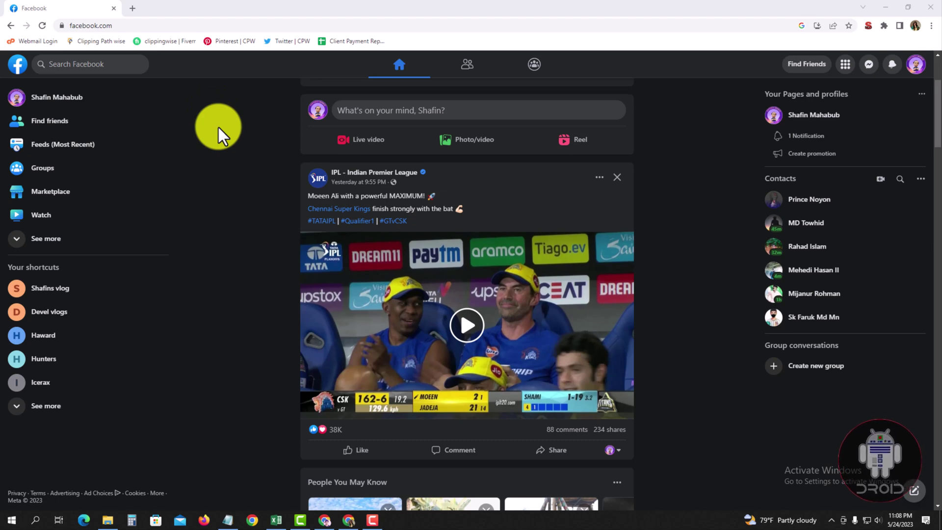
Step: Go from the profile's Photos and Albums views to the Create album page
left_click(78, 101)
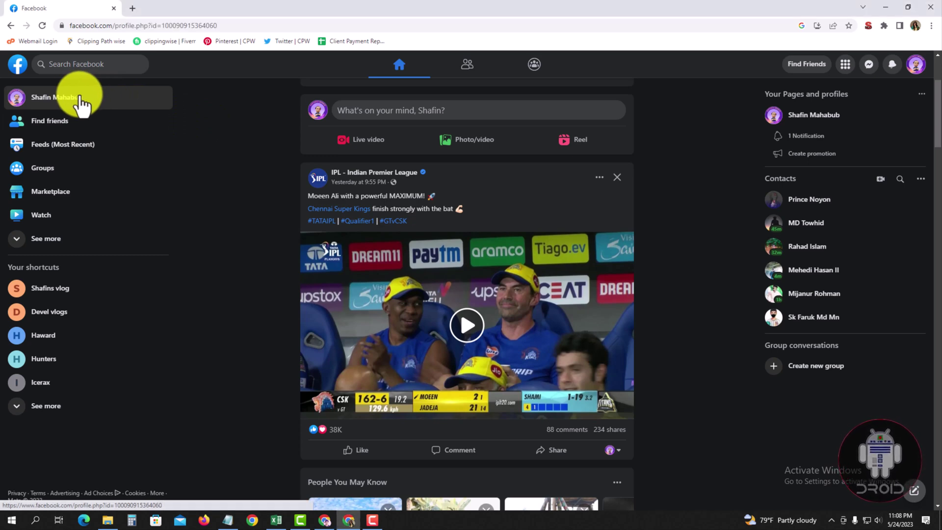
scroll(344, 255, "down", 2)
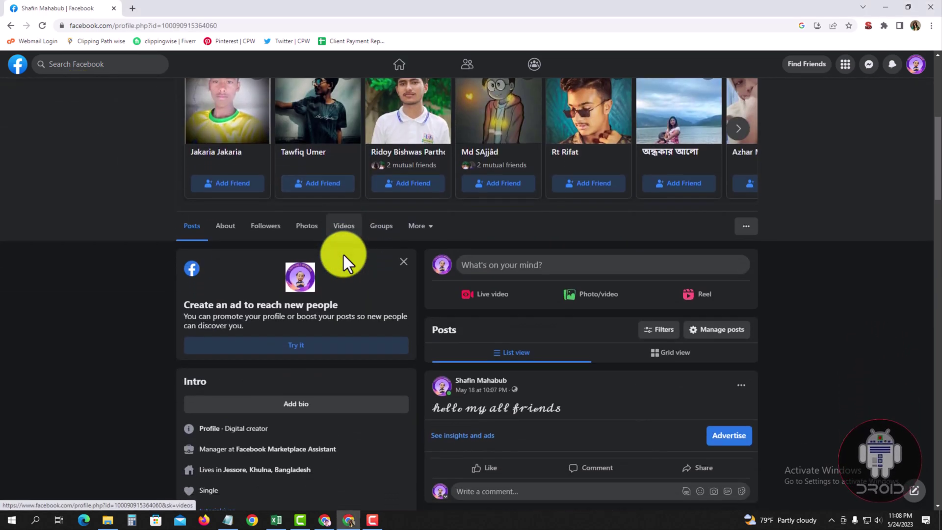
left_click(307, 226)
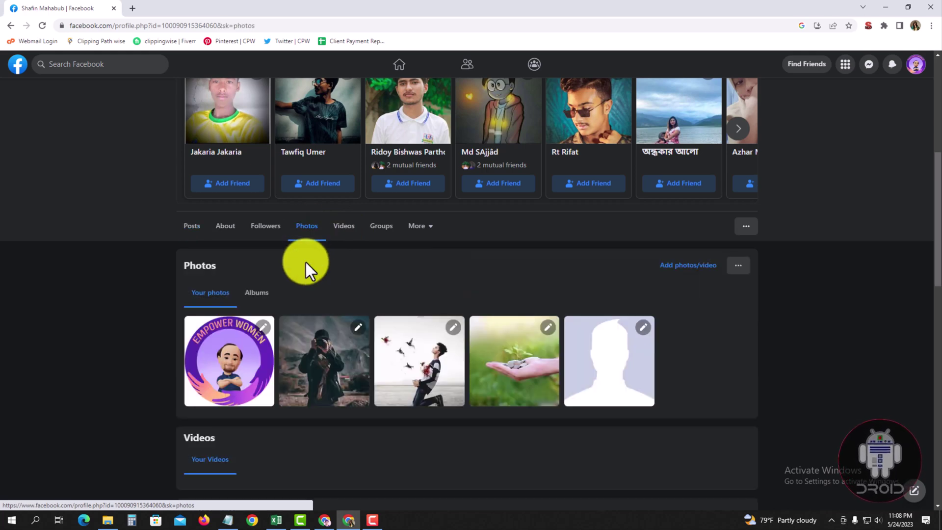
left_click(256, 292)
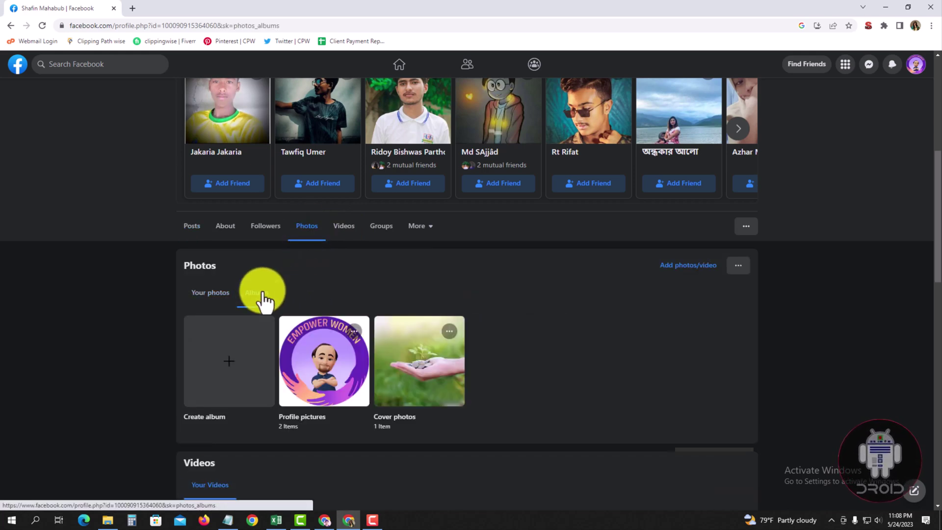
scroll(320, 274, "down", 2)
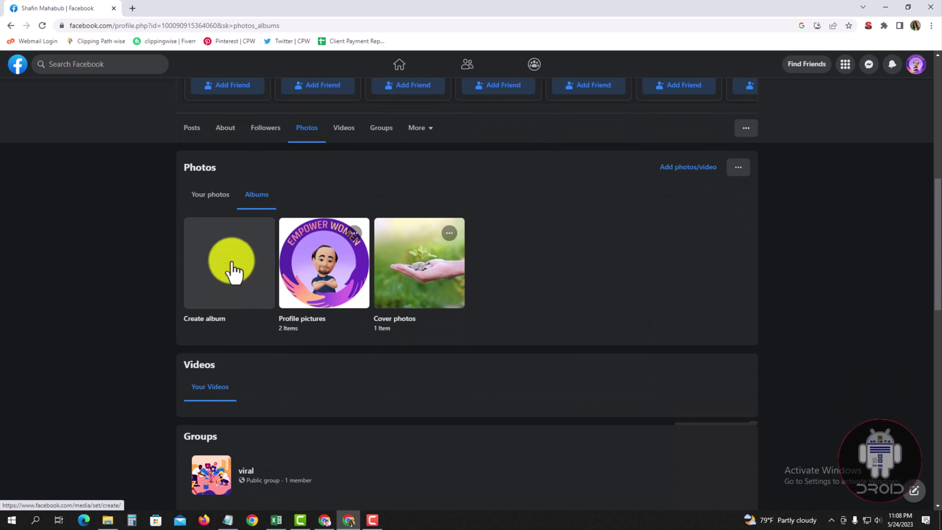
left_click(244, 291)
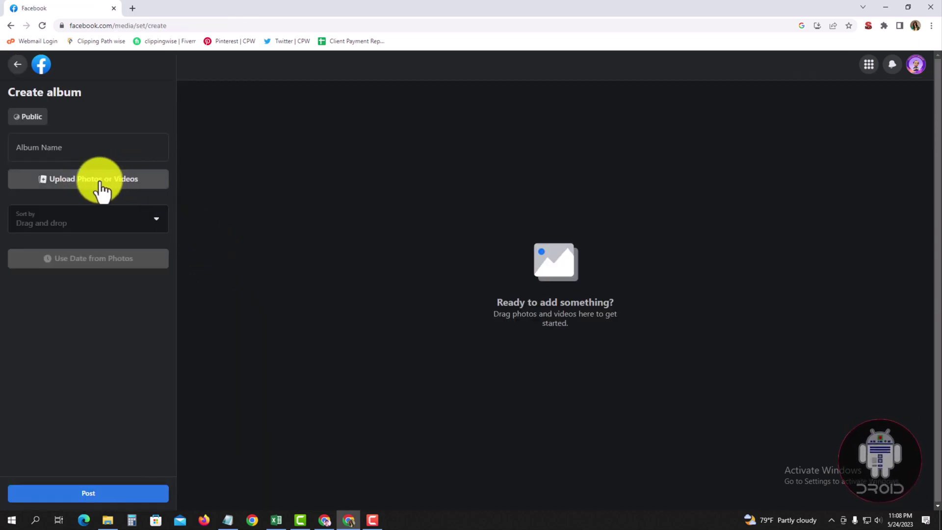
Step: Upload the hiker-by-lake, sunset field and lone tree images from Downloads
left_click(140, 183)
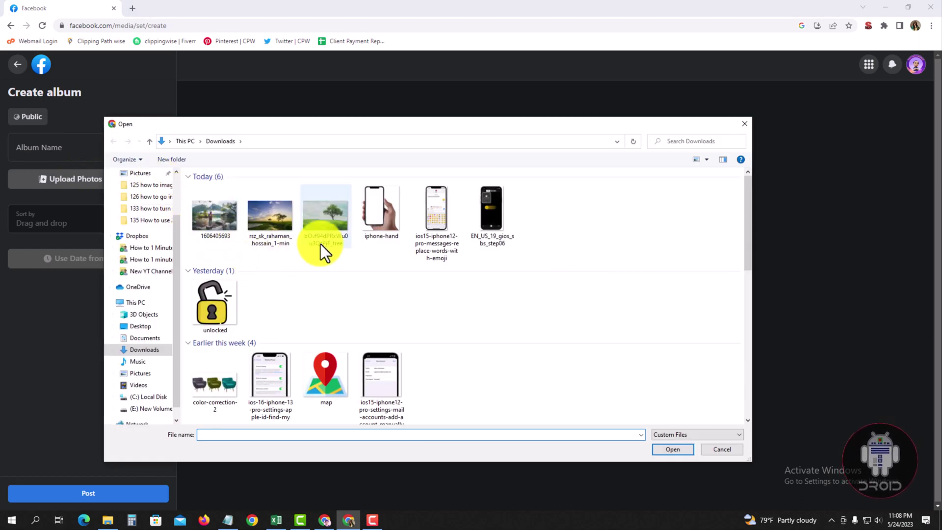
left_click(324, 221)
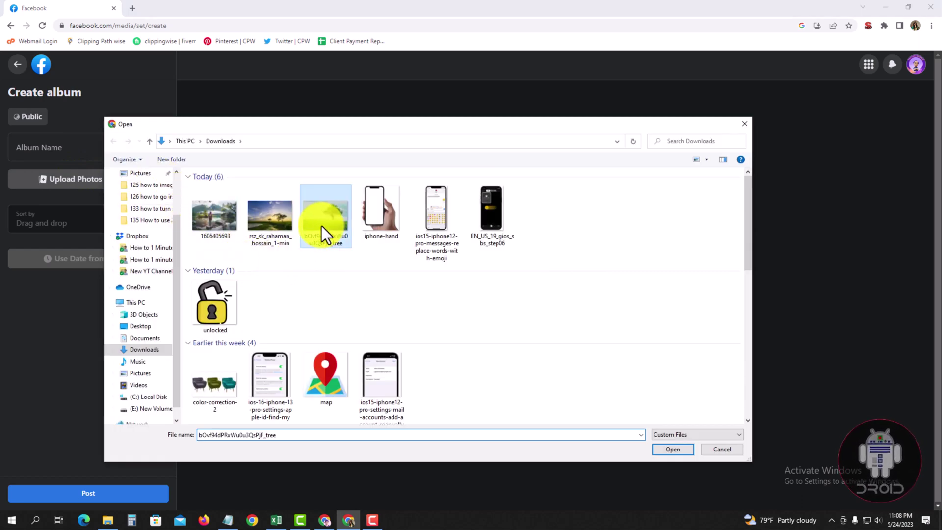
left_click(271, 221, "ctrl")
left_click(210, 222, "ctrl")
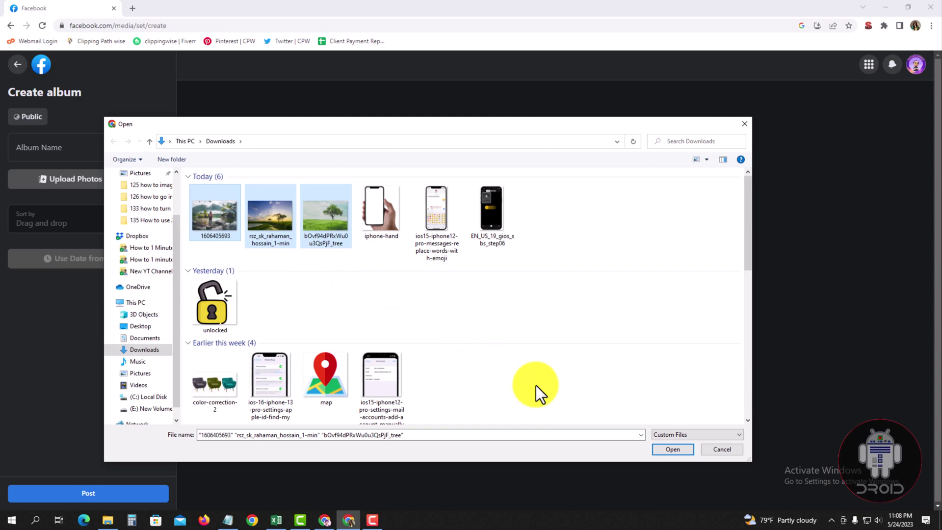
left_click(662, 451)
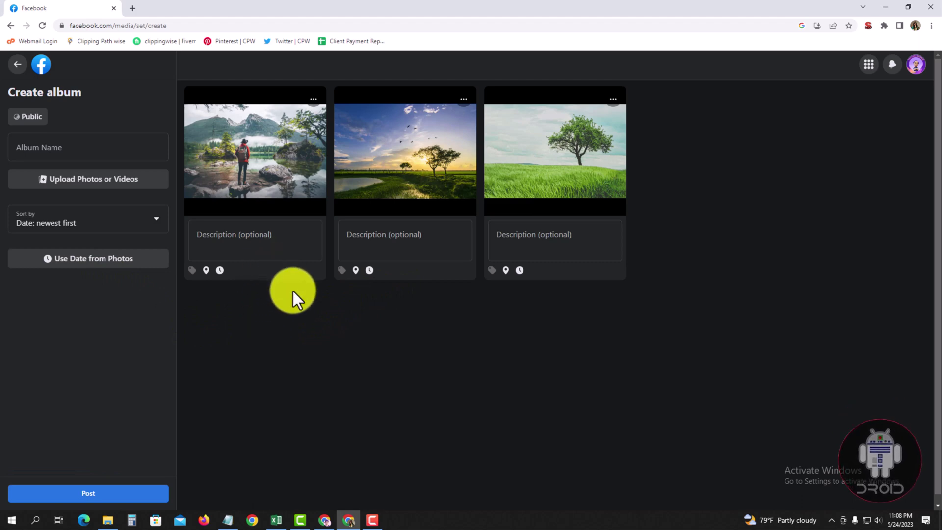
Step: Describe the hiker photo as 'me' and both landscape photos as 'natural'
left_click(289, 241)
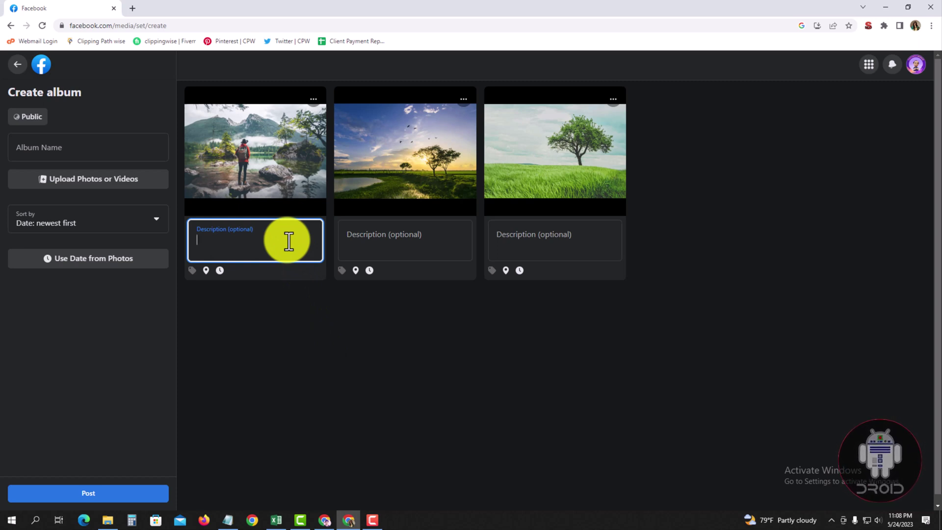
type("me")
left_click(409, 236)
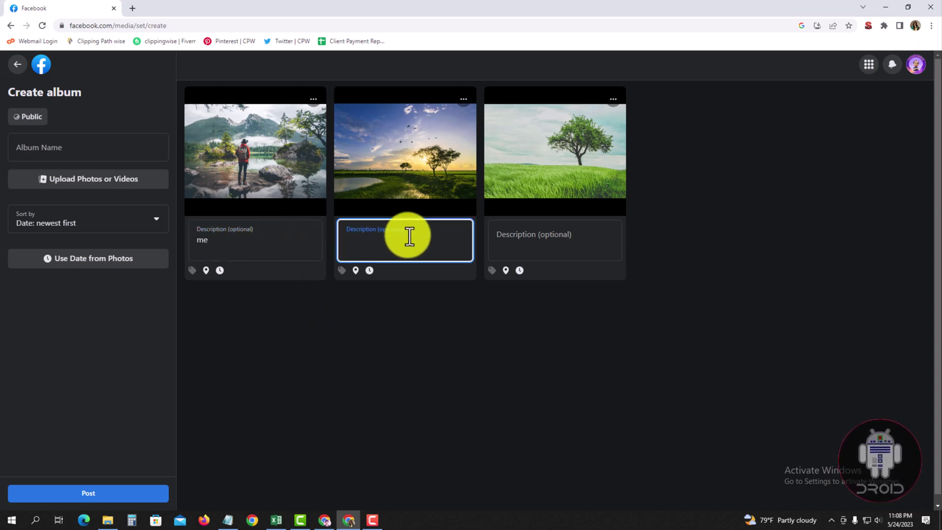
type("natura")
type("l")
left_click(548, 249)
type("na")
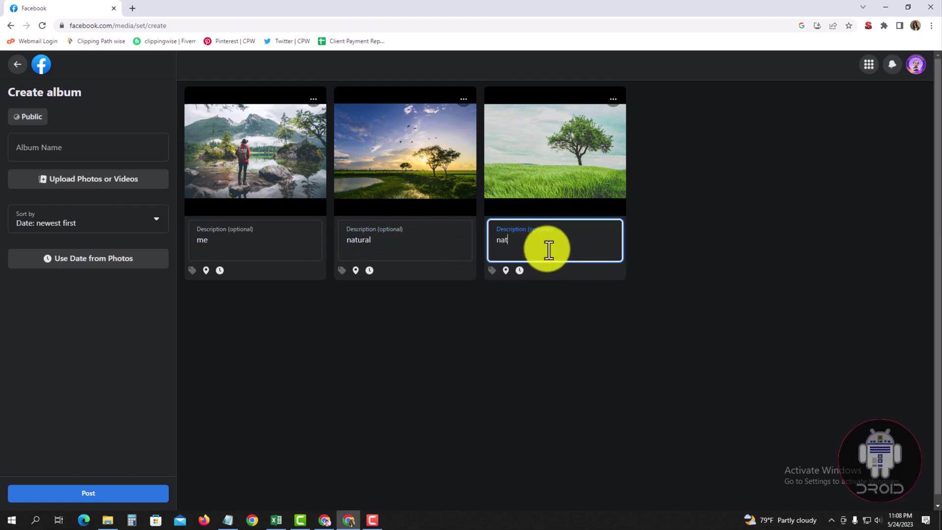
Step: Start entering 'my favorite' in the Album Name field
left_click(97, 150)
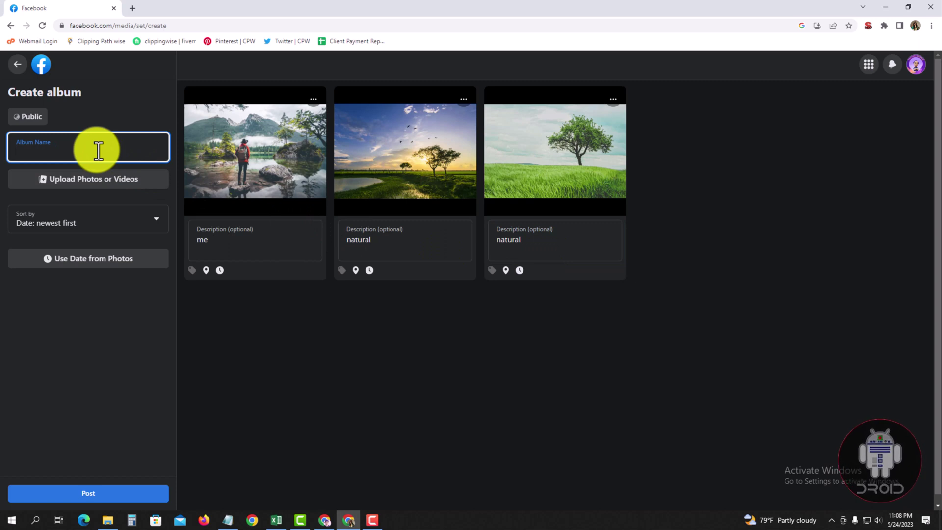
type("myfavori")
type("te")
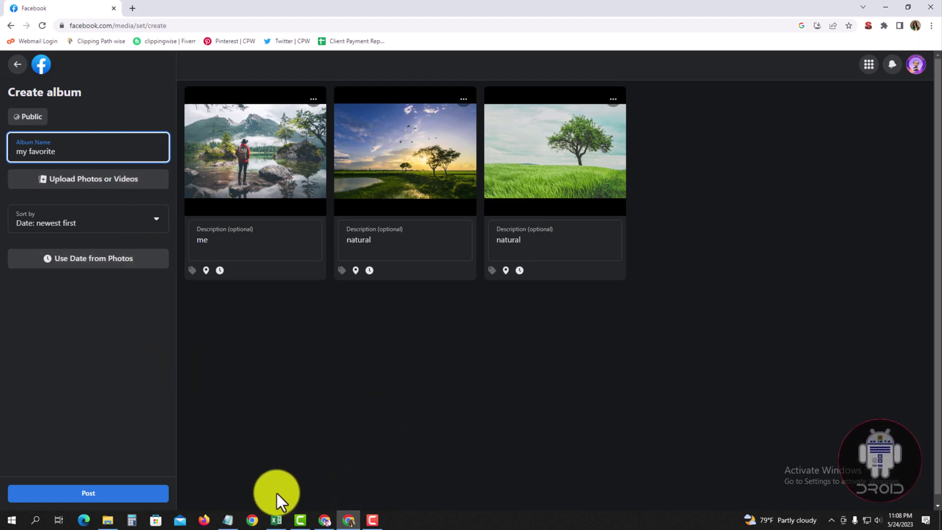
Step: Post the 'my favorite' album with its three described photos
left_click(151, 494)
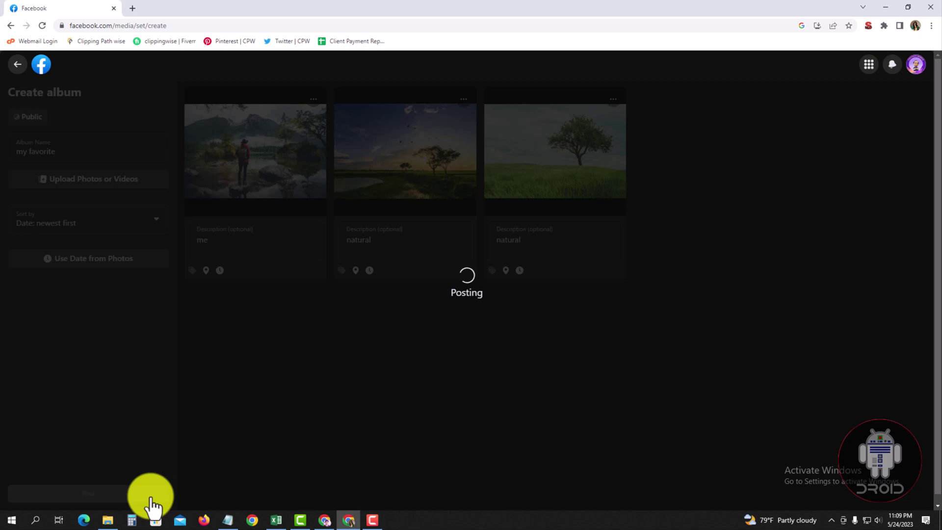